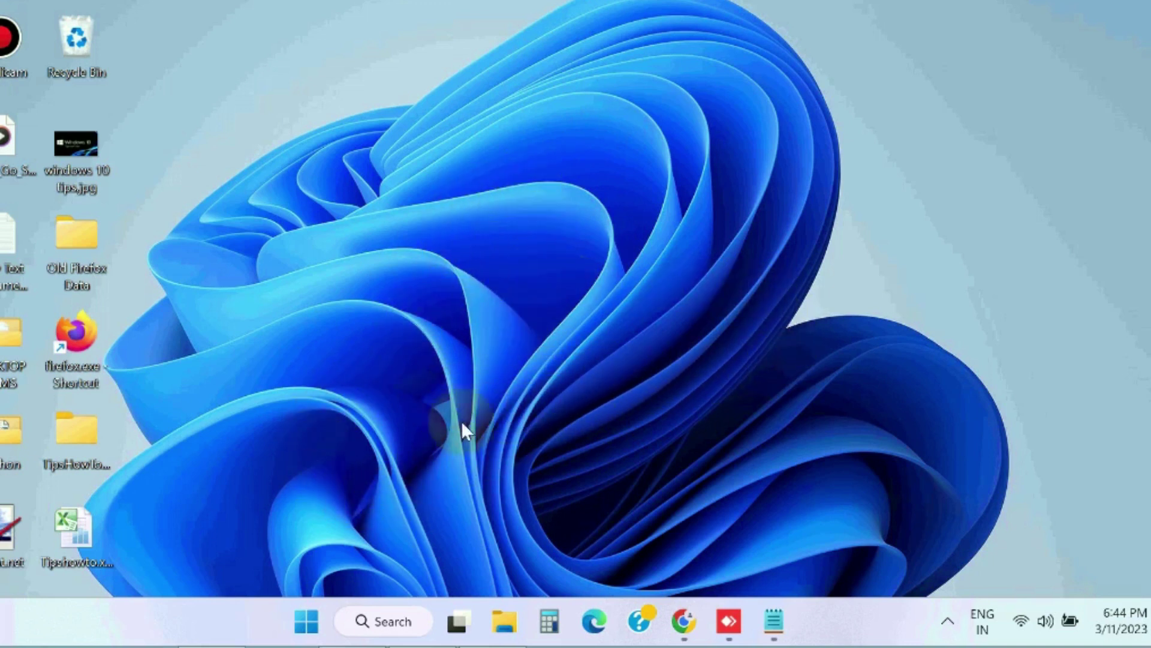
# - Open Device Manager from Win+X and expand Display adapters to show AMD Radeon Vega 8 and GTX 1050
pyautogui.rightClick(302, 612)
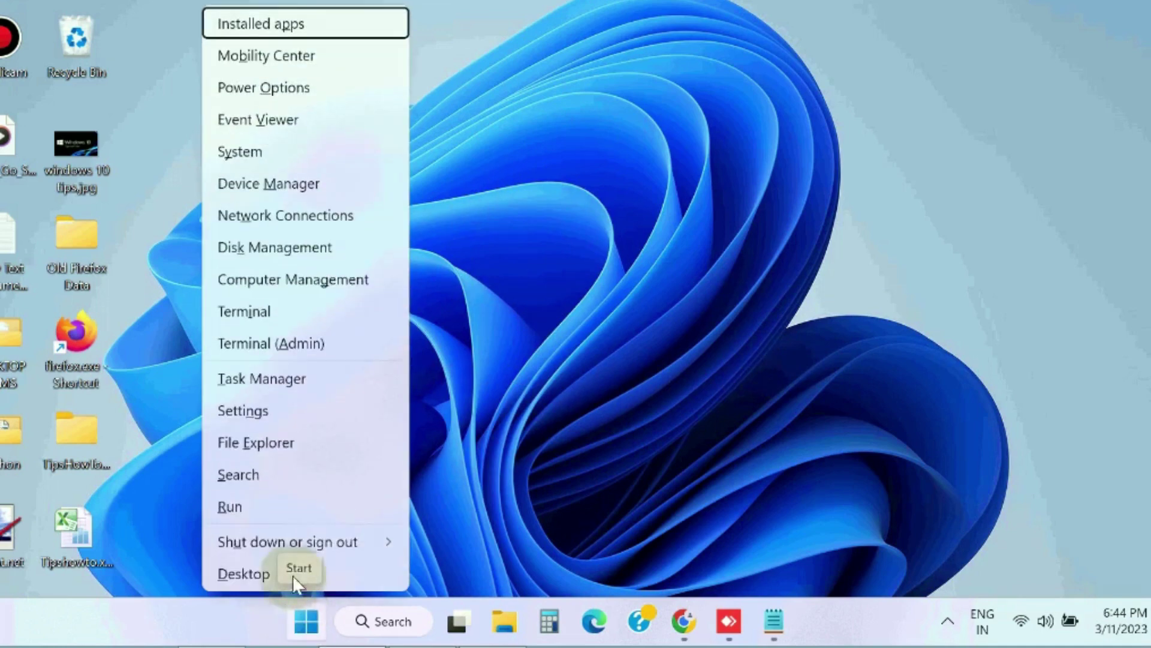
pyautogui.click(268, 181)
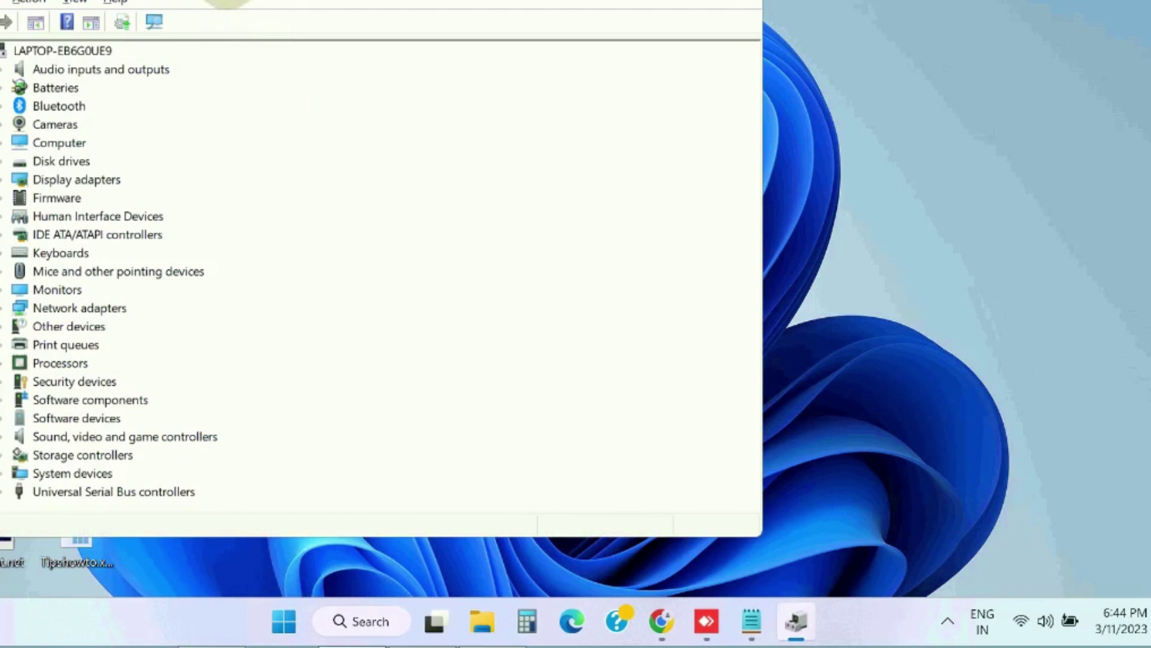
pyautogui.moveTo(367, 2); pyautogui.dragTo(584, 21)
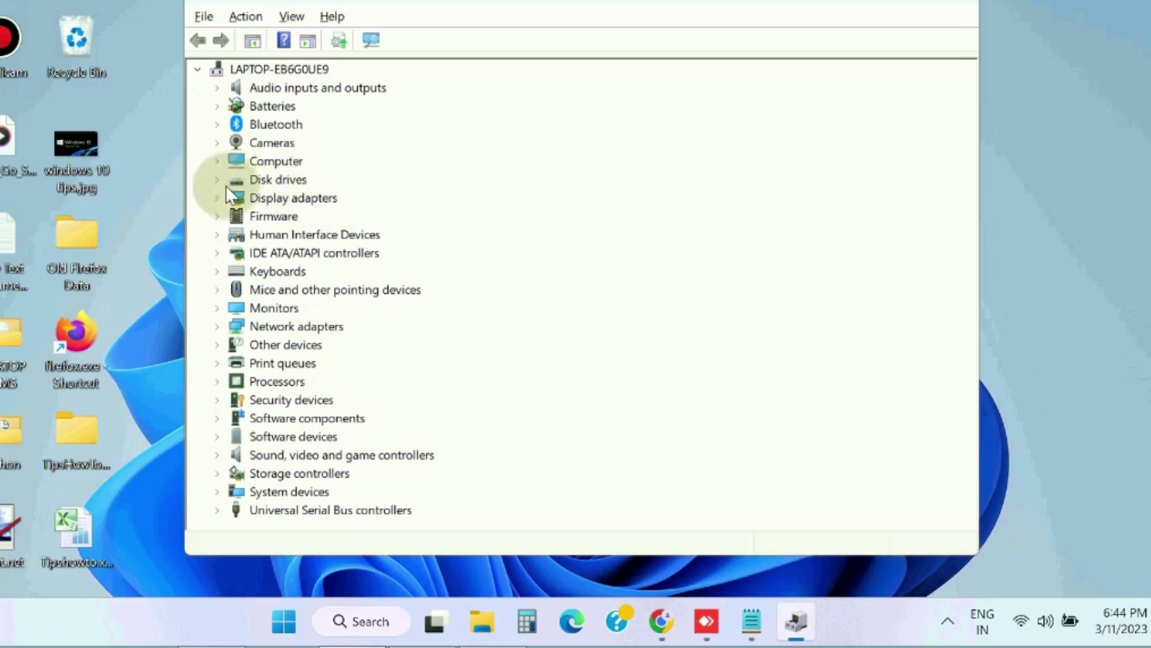
pyautogui.click(217, 196)
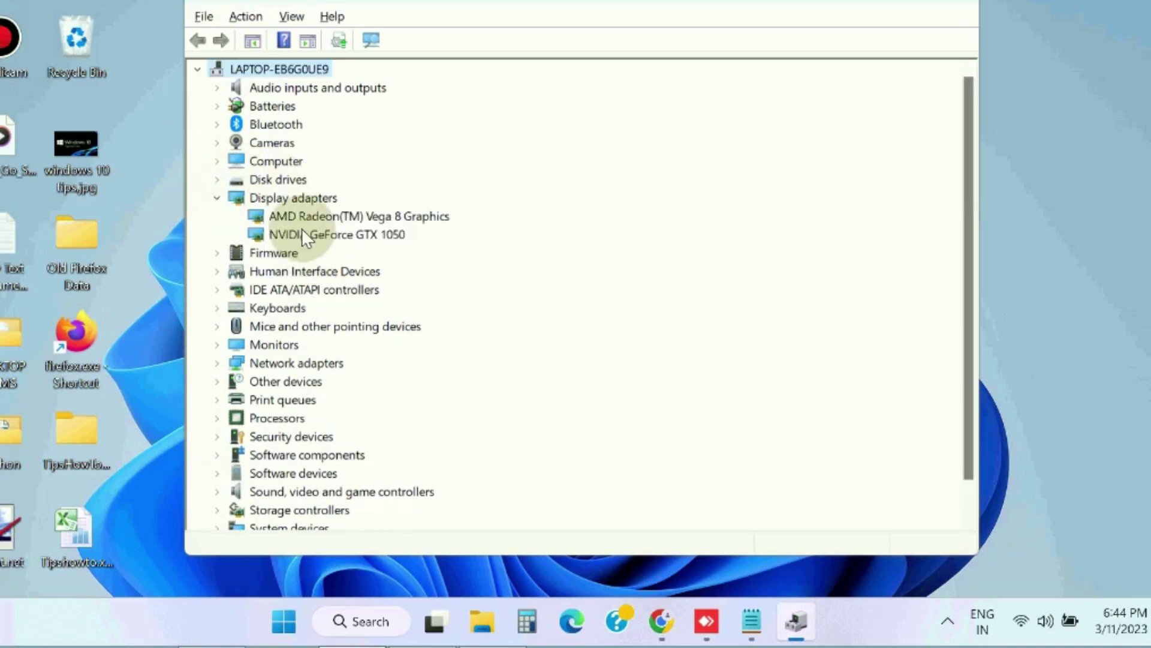
pyautogui.rightClick(301, 217)
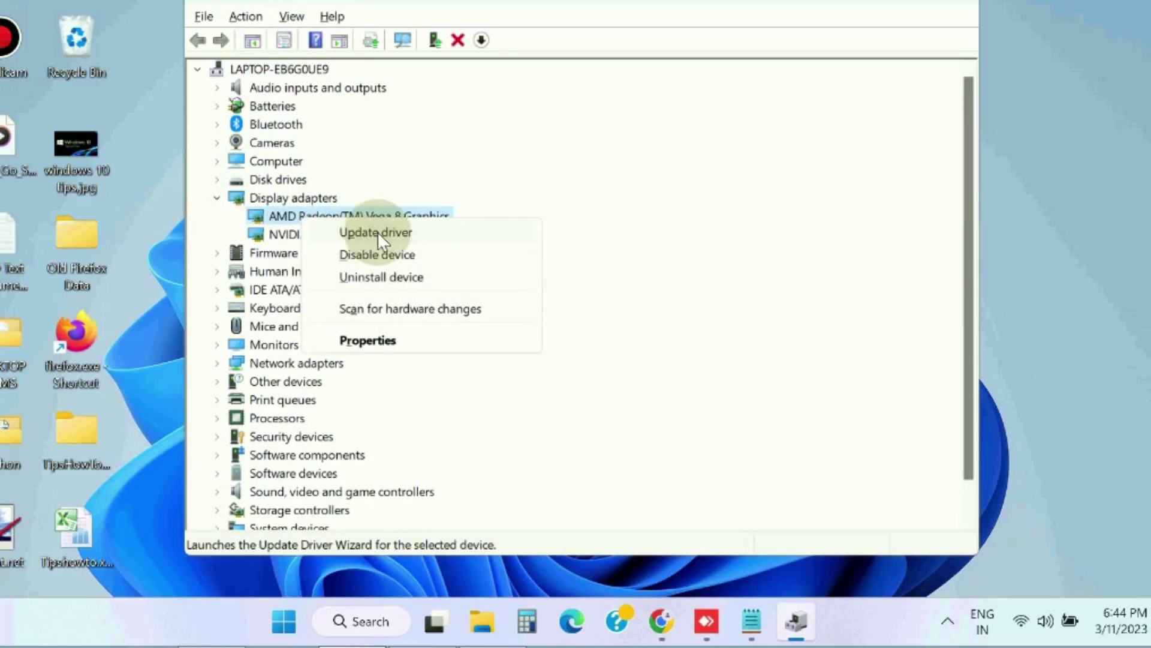
pyautogui.click(364, 341)
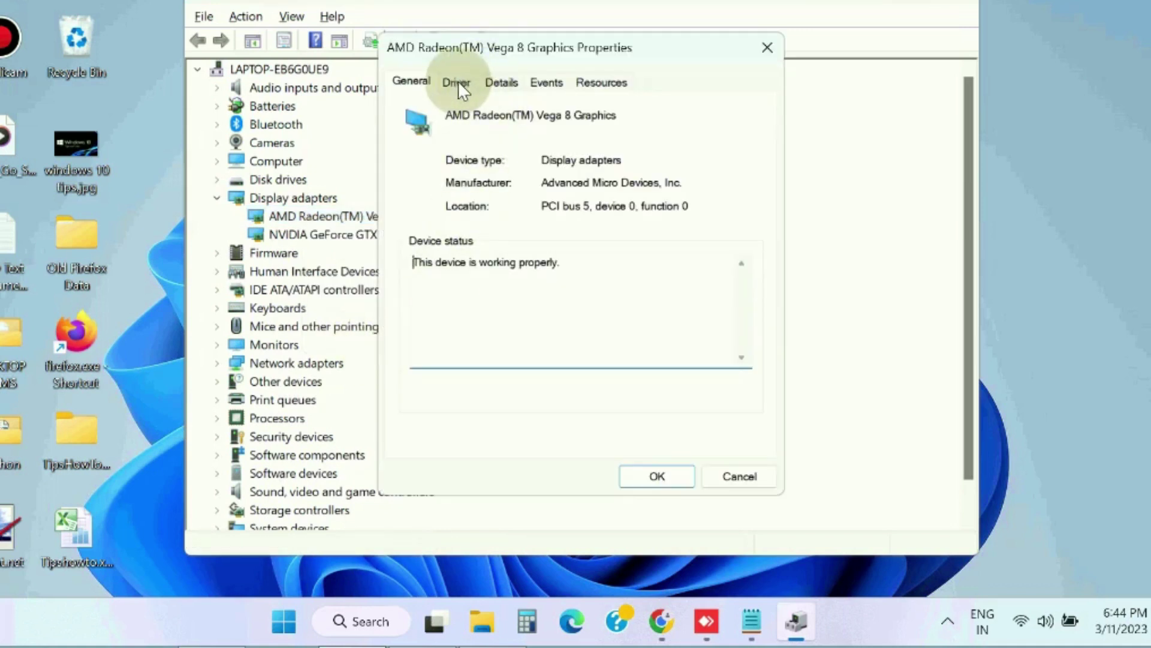
pyautogui.click(458, 81)
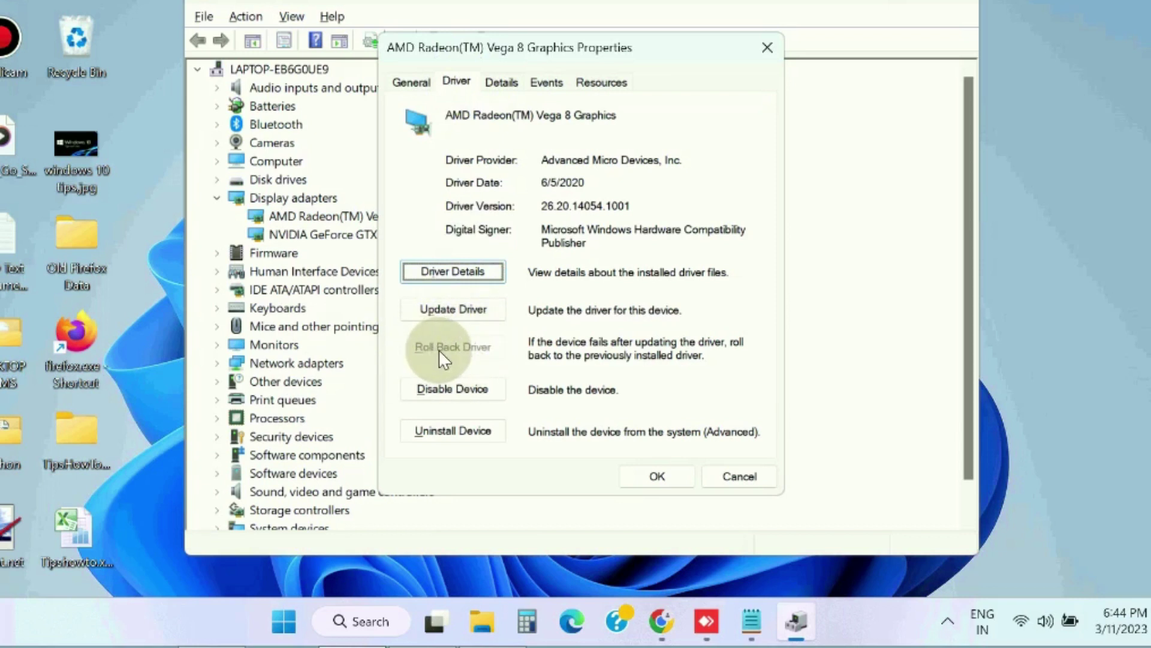
pyautogui.click(661, 472)
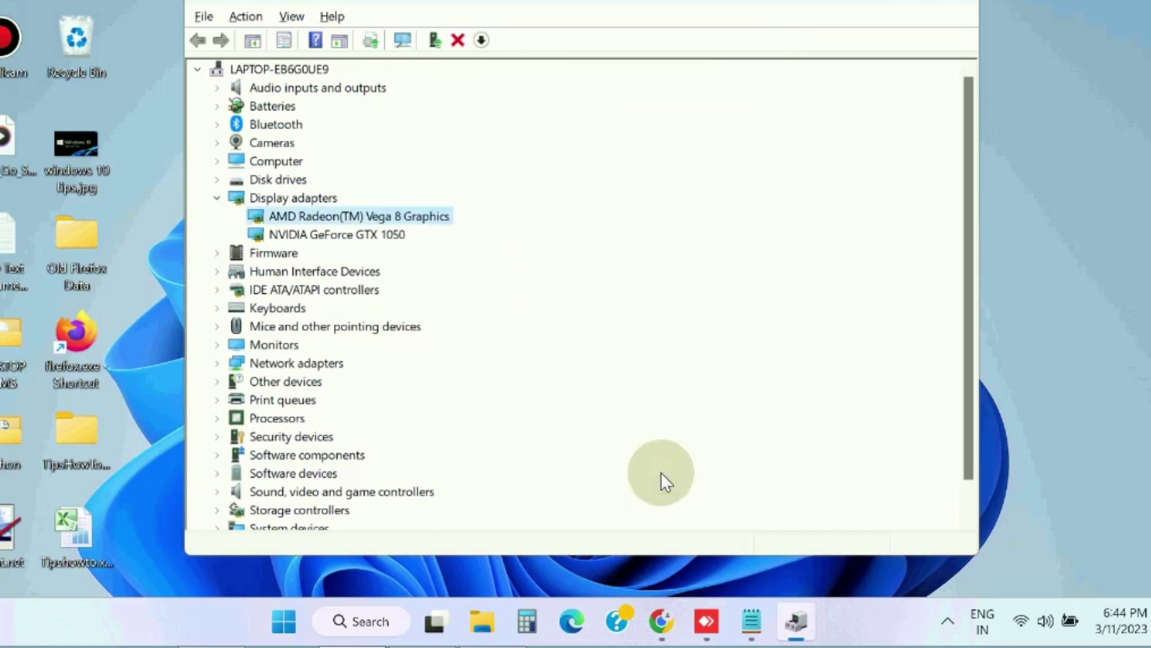
# - Begin uninstalling the AMD Radeon adapter with driver removal ticked, then dismiss the prompt
pyautogui.rightClick(322, 219)
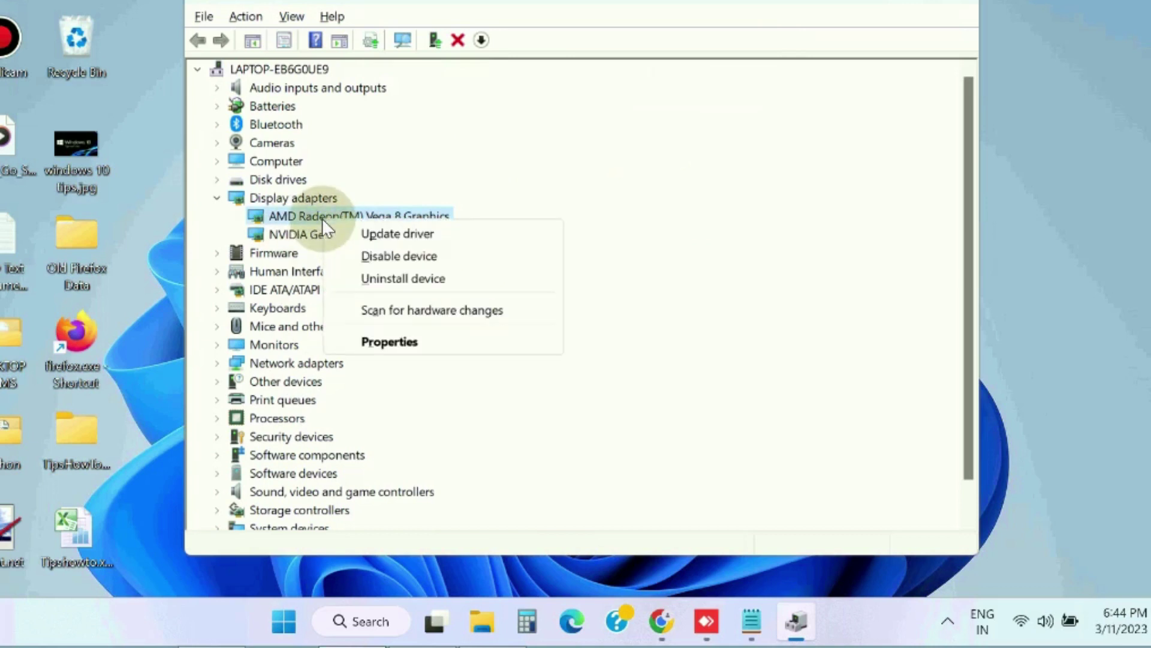
pyautogui.click(387, 280)
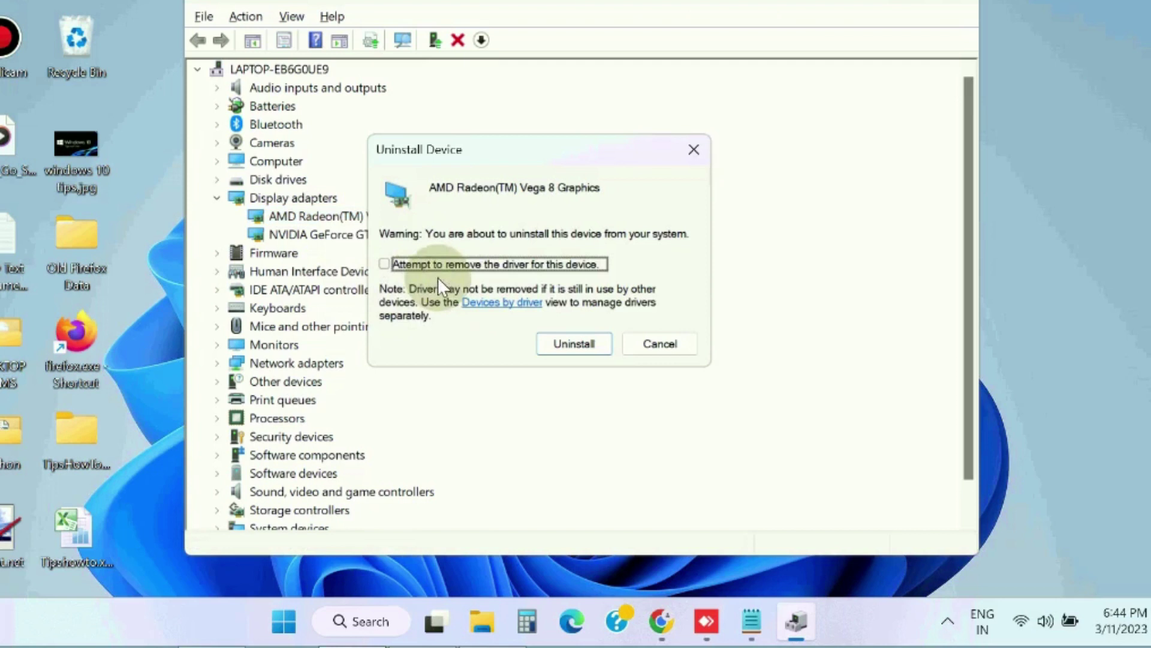
pyautogui.click(384, 260)
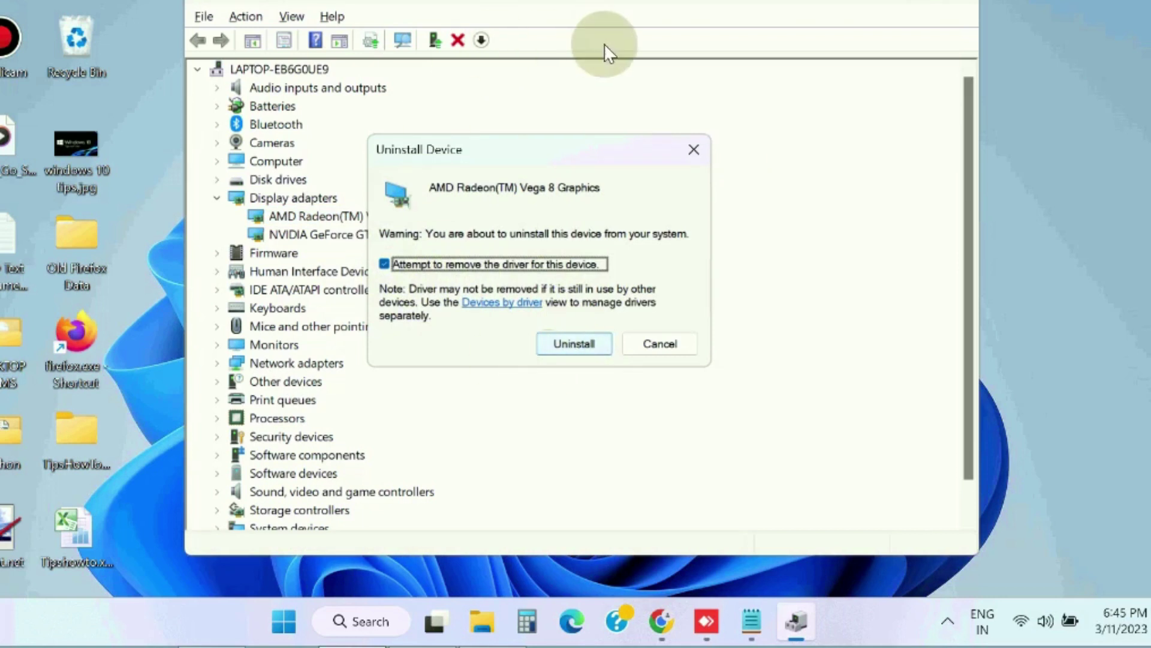
pyautogui.click(692, 150)
# - Close Device Manager and open Settings to Windows Update's Advanced options page
pyautogui.click(959, 4)
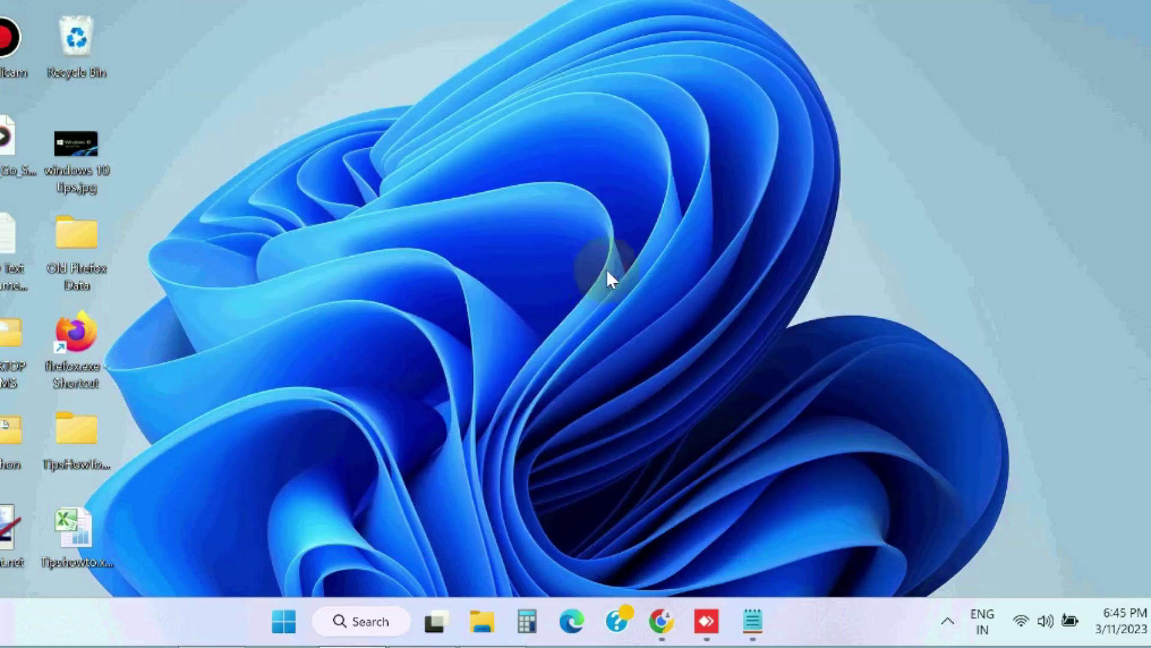
pyautogui.rightClick(310, 624)
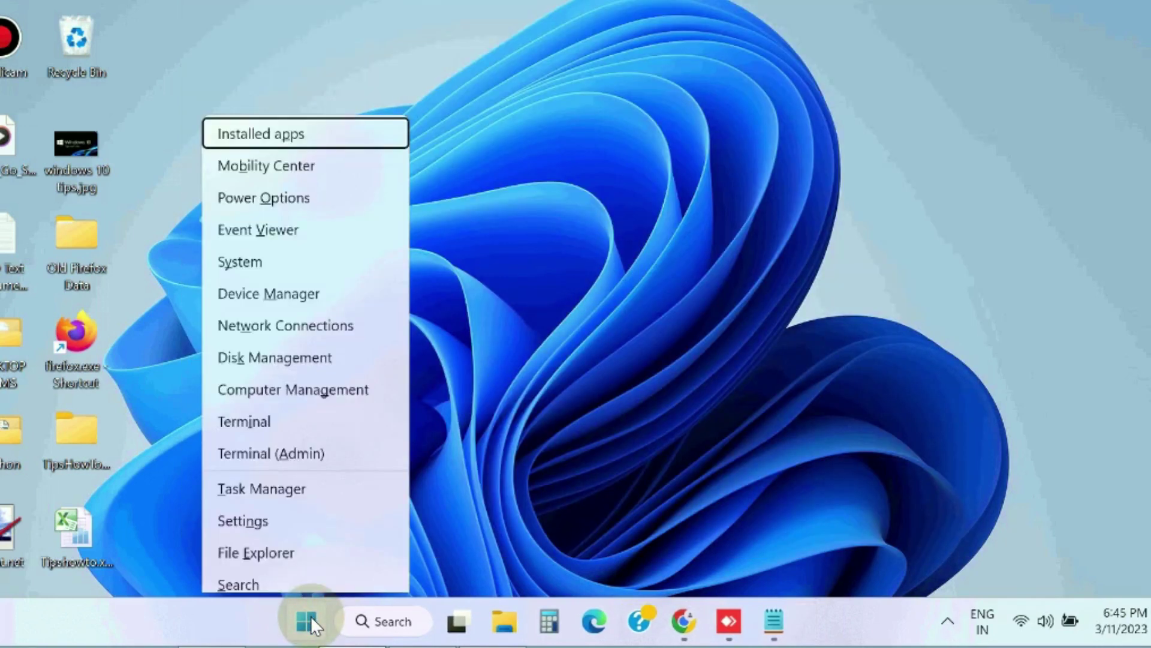
pyautogui.click(256, 413)
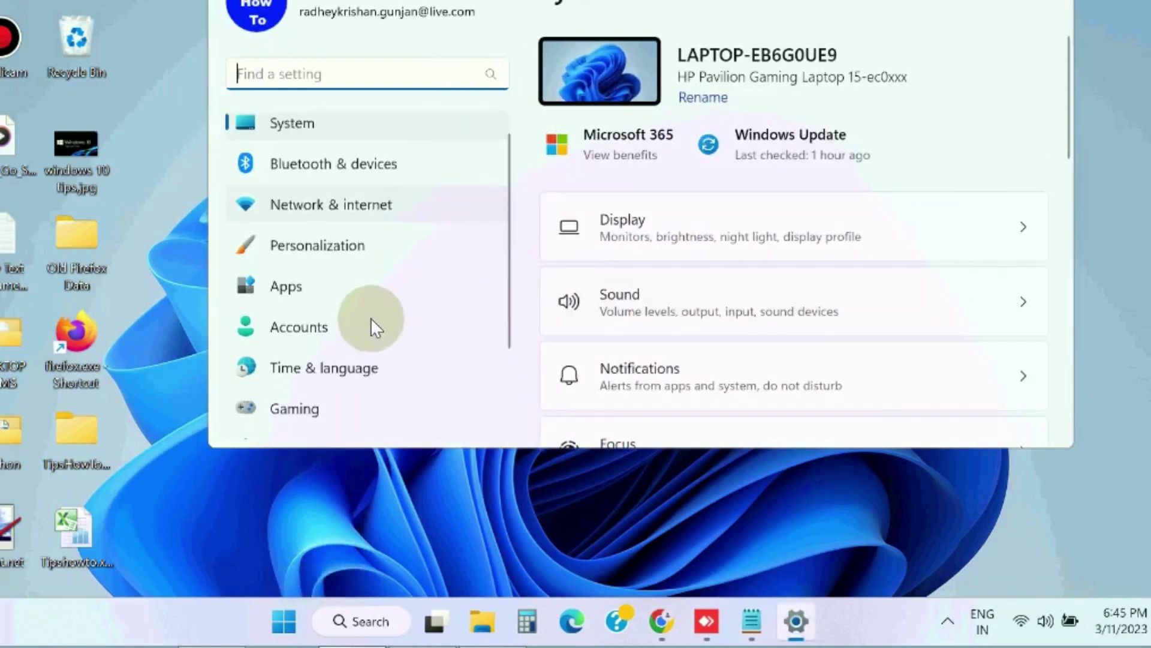
pyautogui.scroll(-2, 365, 360)
pyautogui.click(319, 419)
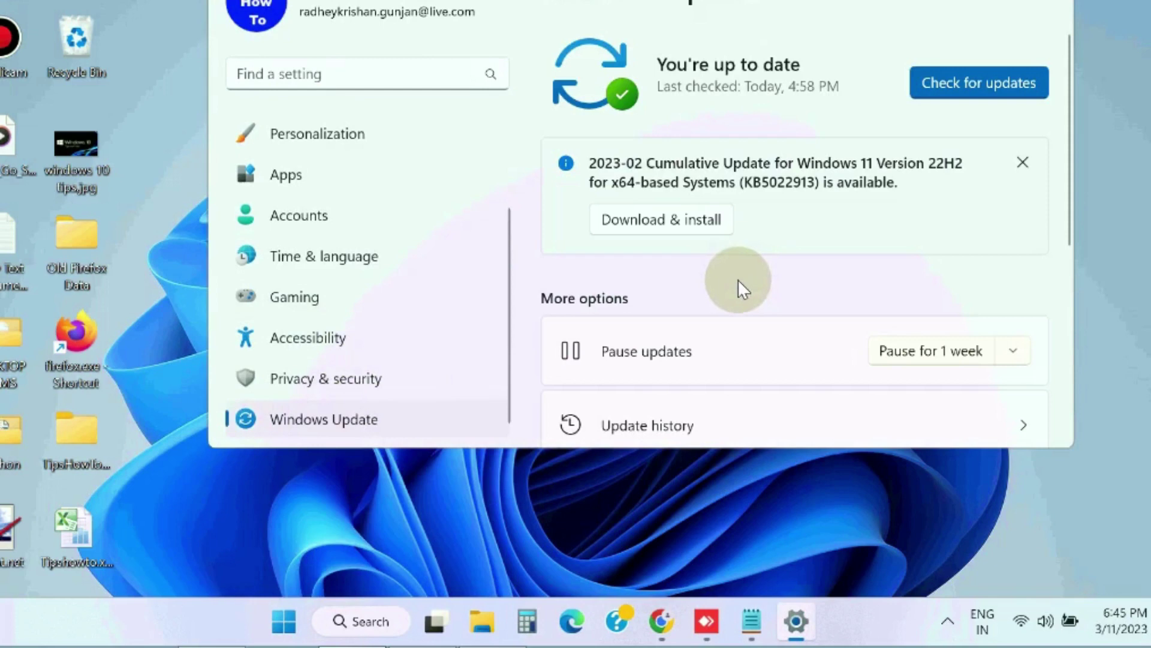
pyautogui.scroll(-2, 733, 288)
pyautogui.scroll(-3, 730, 292)
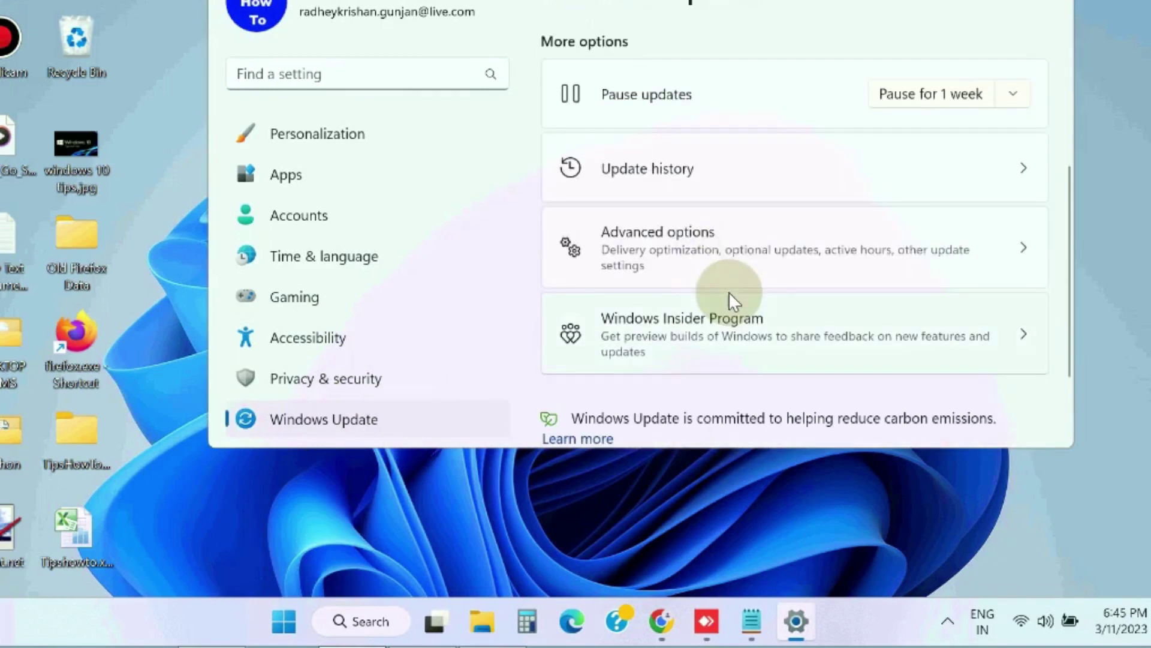
pyautogui.click(675, 249)
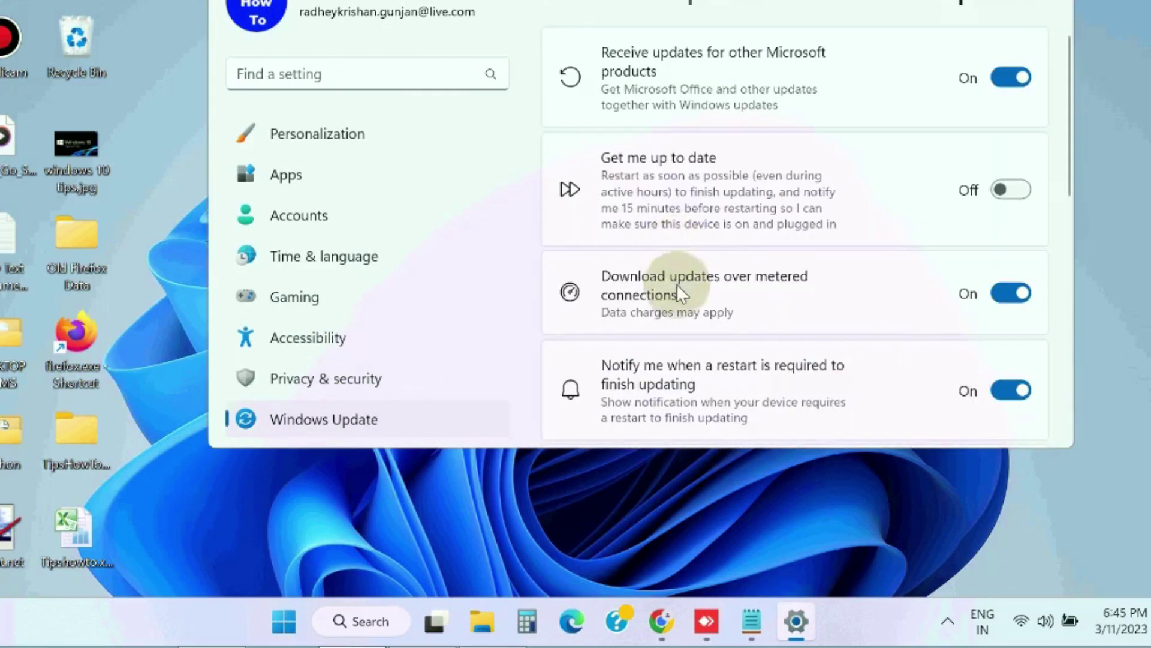
pyautogui.scroll(-2, 696, 328)
pyautogui.scroll(-1, 697, 330)
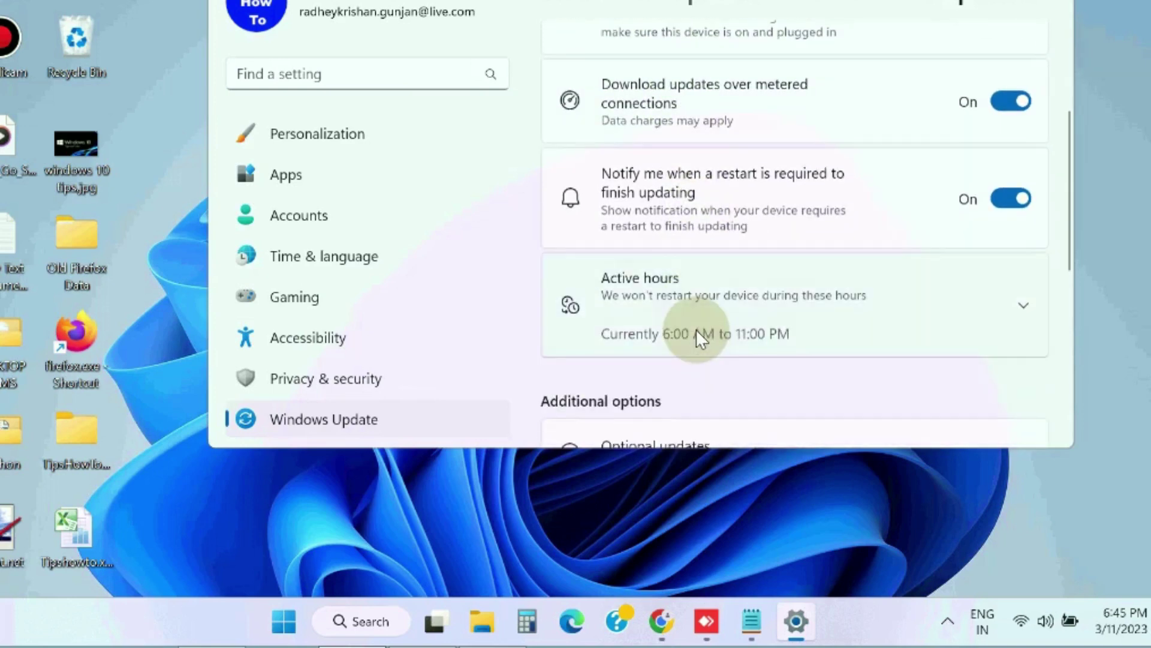
pyautogui.scroll(-3, 695, 328)
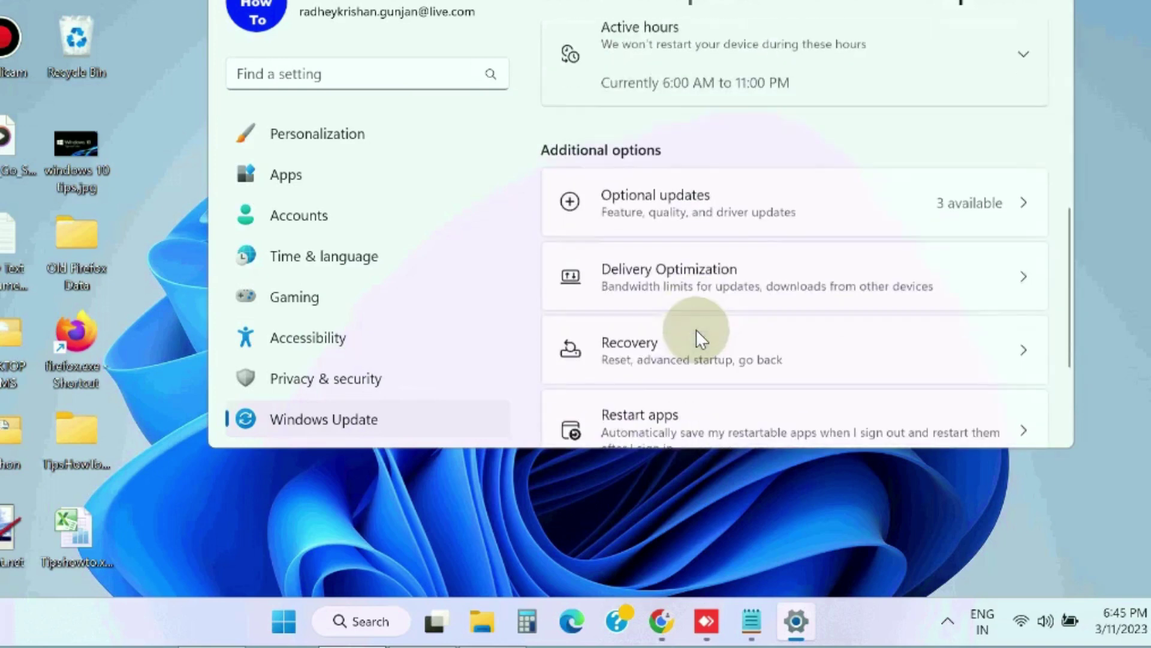
# - Under Optional updates, tick the HP Inc. Firmware and Western Digital WDC_SAM driver updates
pyautogui.click(665, 204)
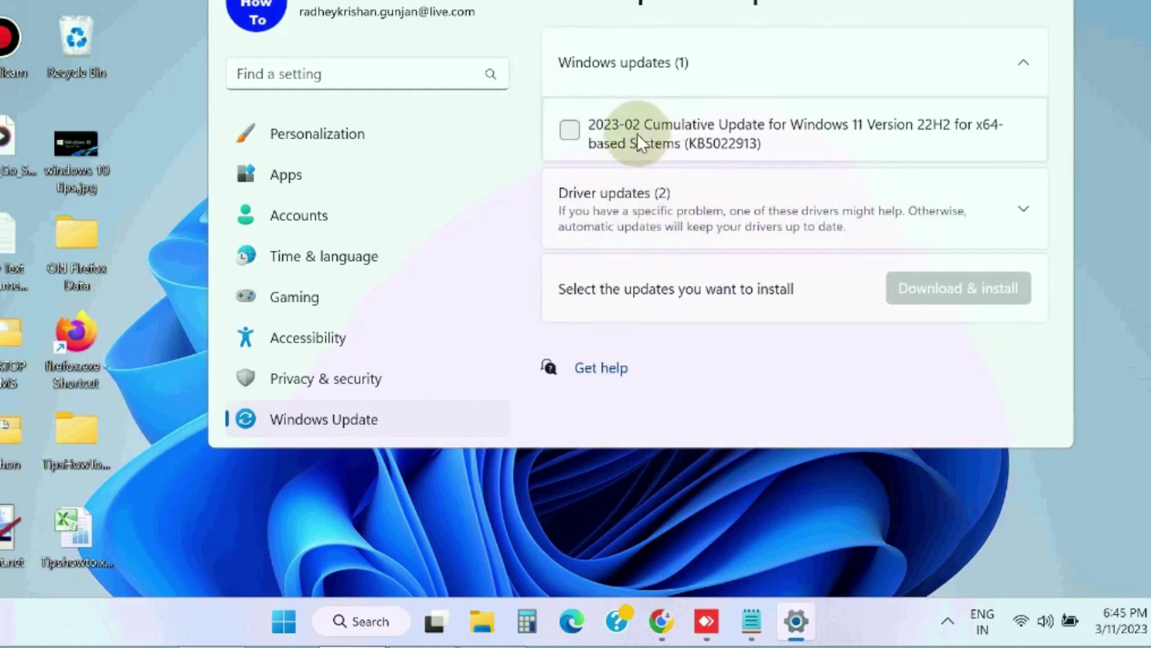
pyautogui.click(1021, 209)
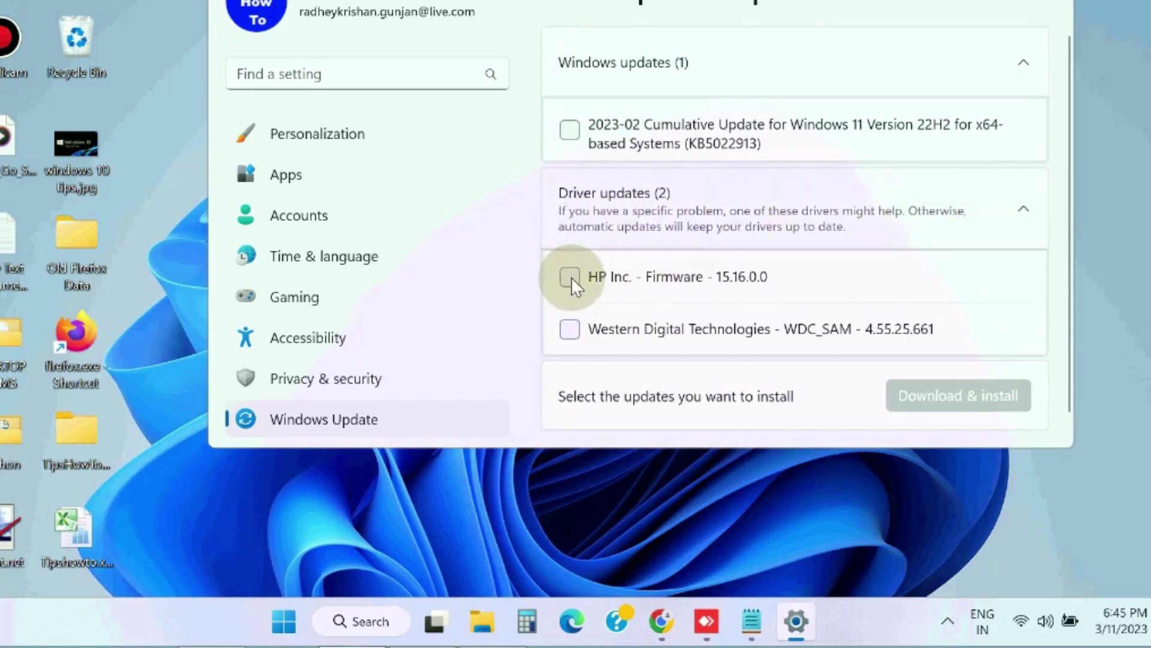
pyautogui.click(570, 279)
pyautogui.click(569, 330)
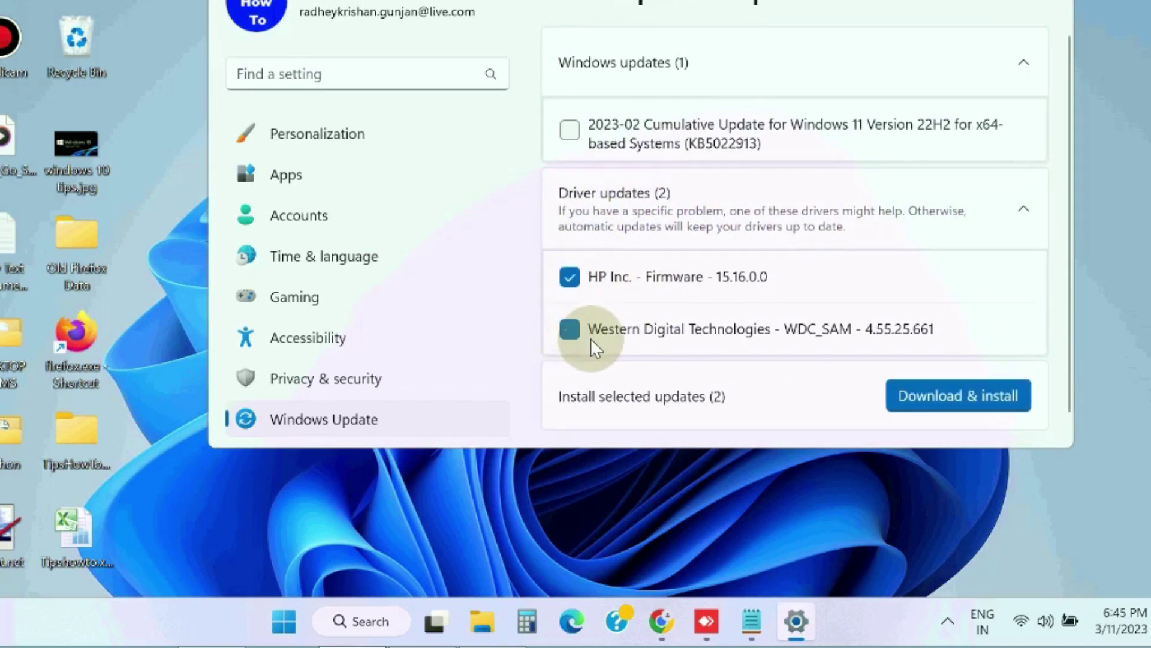